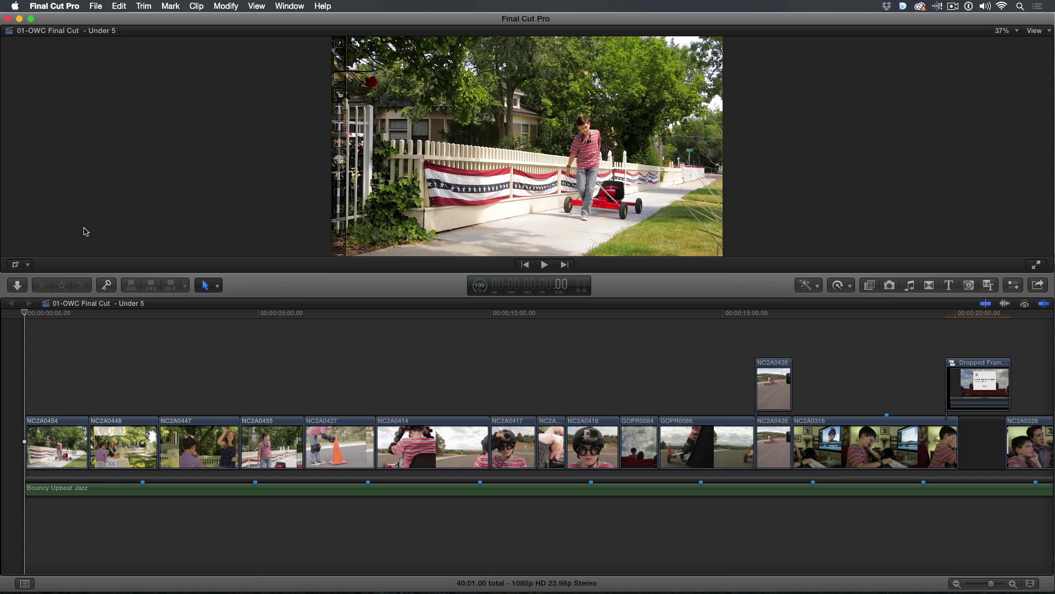
Play through the edit, then return the playhead to the timeline start.
key("space")
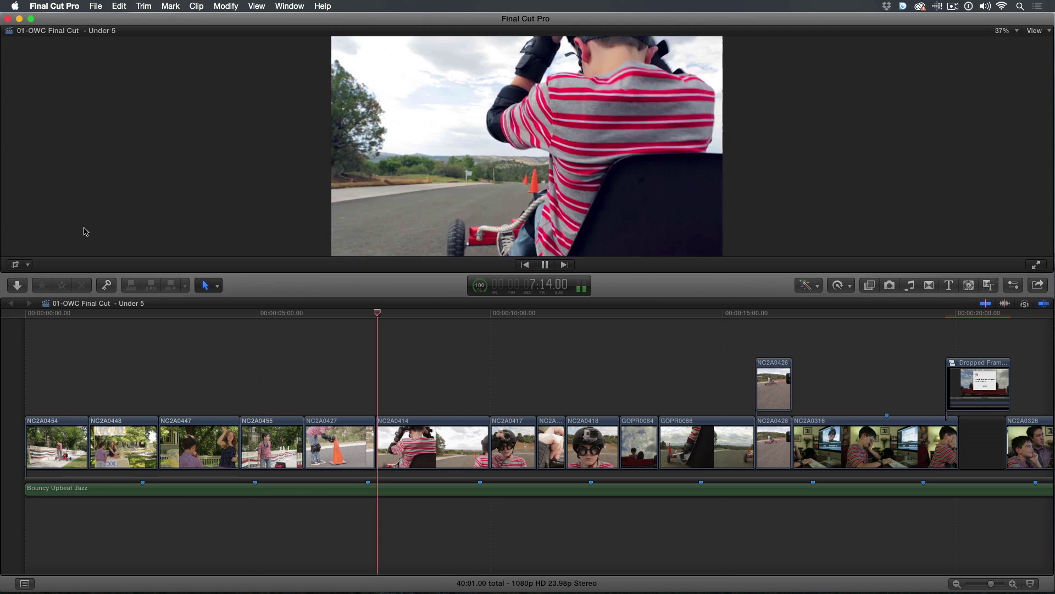
key("space")
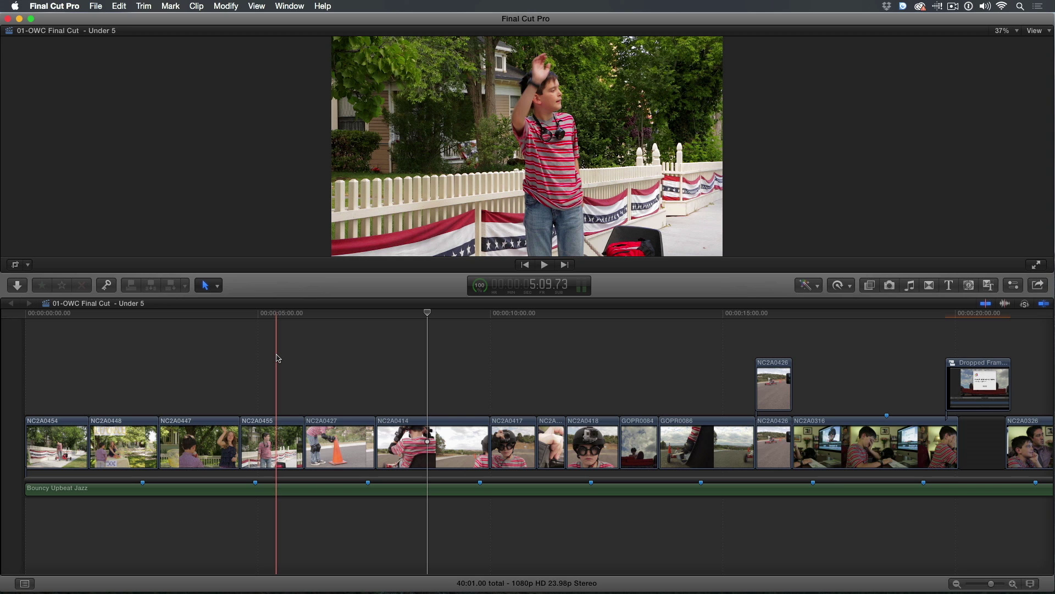
key("Home")
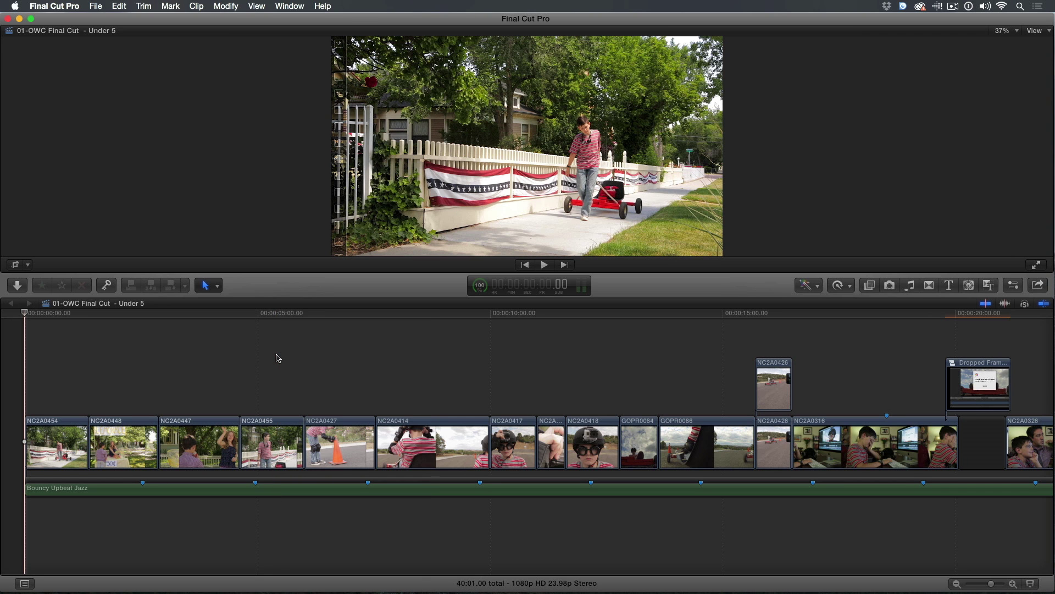
Copy the first four clips and paste them as connected clips above the originals at the start.
left_click_drag(58, 386, 264, 447)
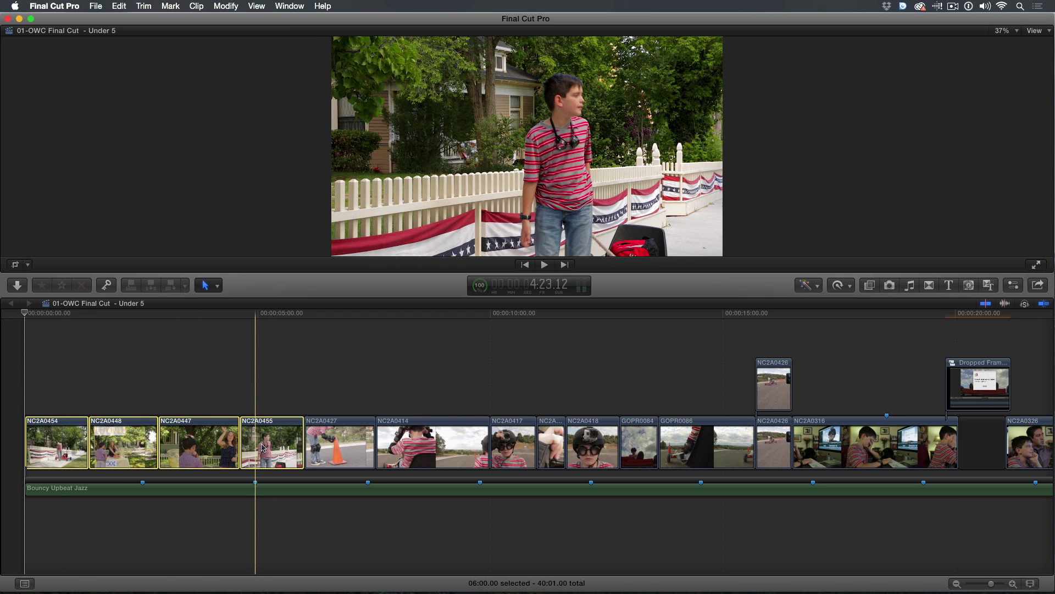
key("super+c")
left_click(15, 312)
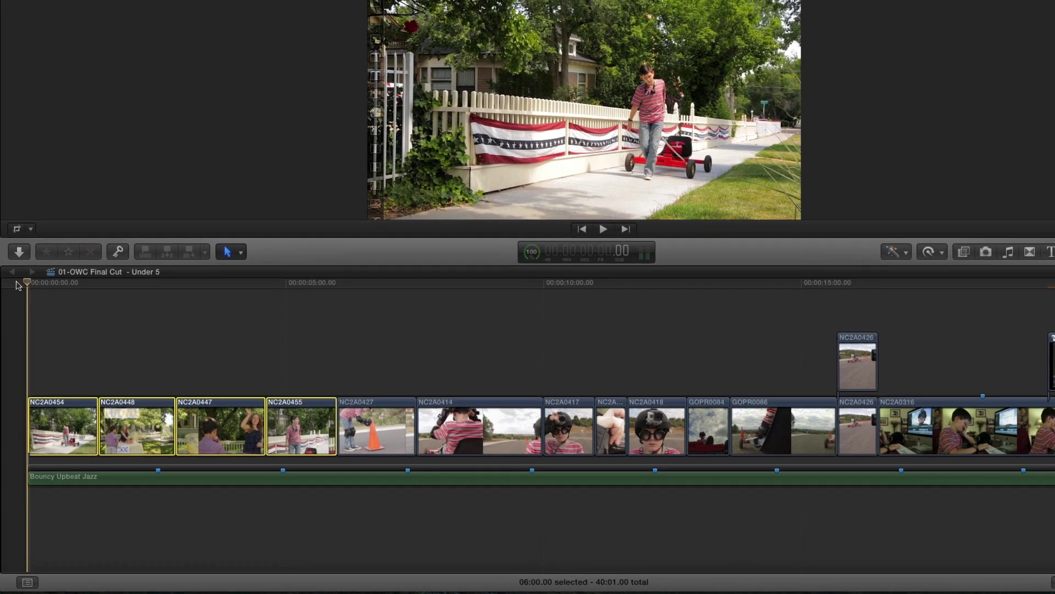
key("alt+v")
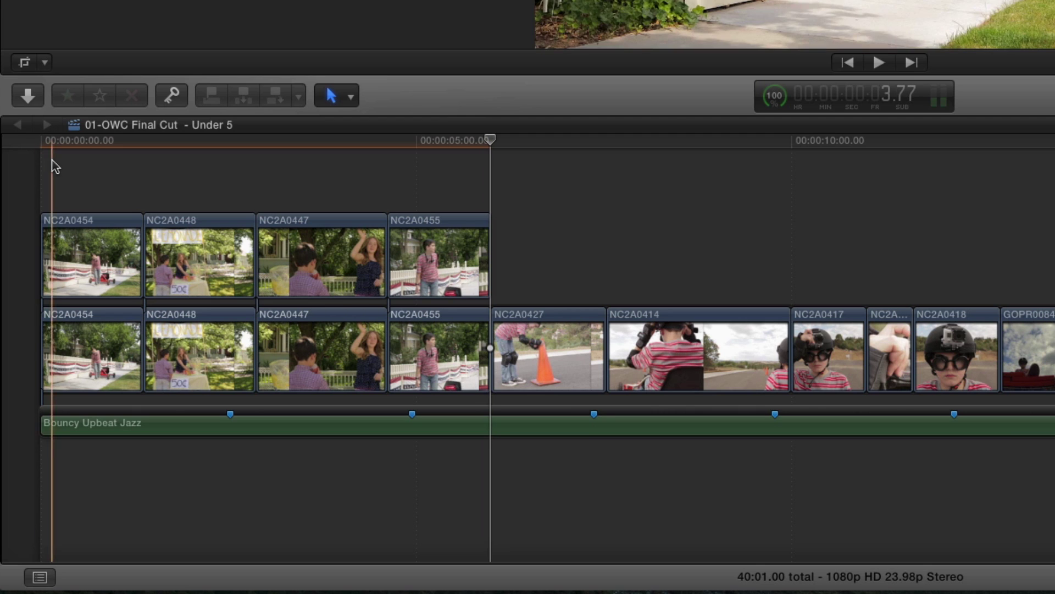
Group the four connected copies into a connected storyline and keep it at the timeline start.
left_click_drag(60, 164, 400, 269)
key("super+g")
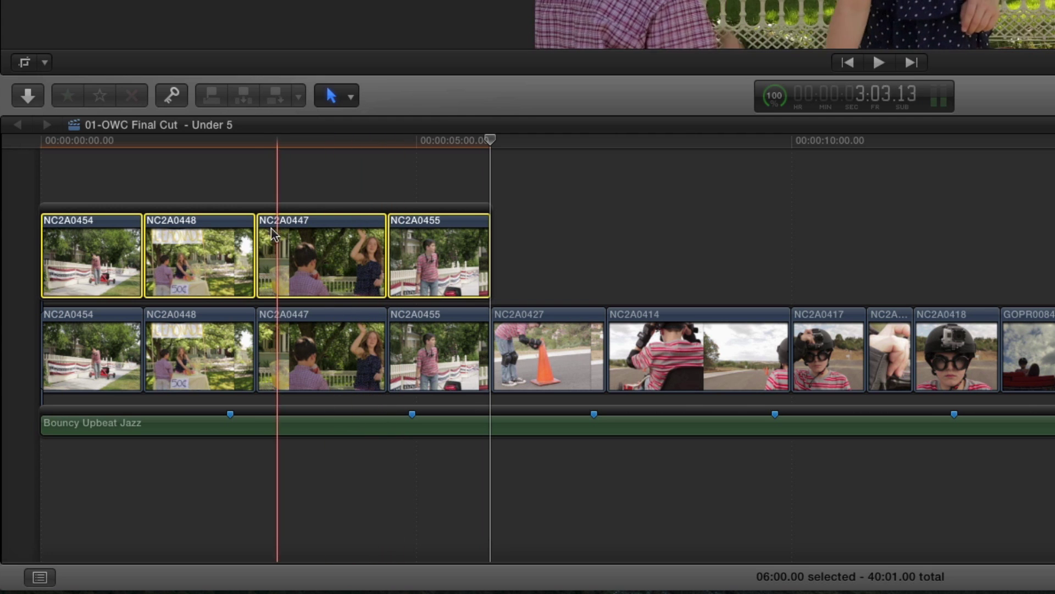
left_click(258, 207)
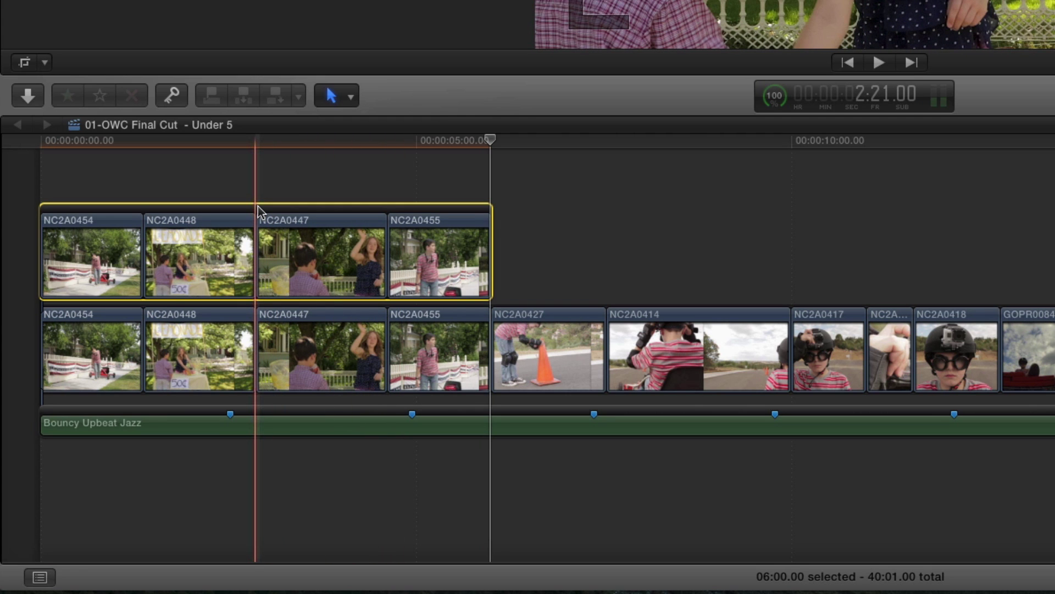
mouse_move(258, 207)
left_mouse_down()
mouse_move(480, 209)
mouse_move(267, 212)
mouse_move(270, 203)
left_mouse_up()
left_click(274, 184)
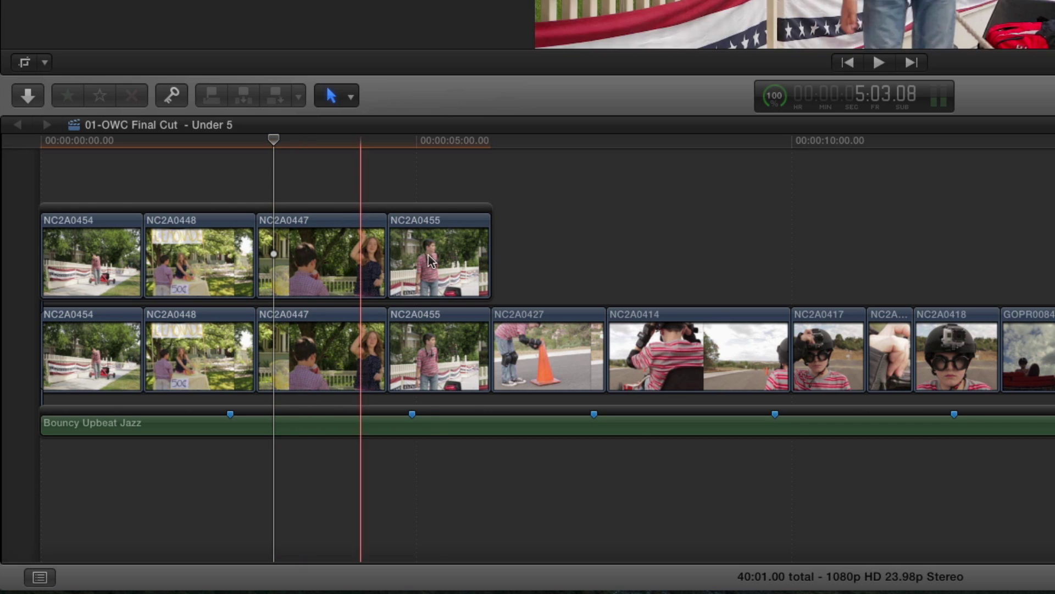
Move NC2A0455 ahead of NC2A0447, then trim the NC2A0448/NC2A0455 edit with the Trim tool.
left_click_drag(429, 256, 284, 259)
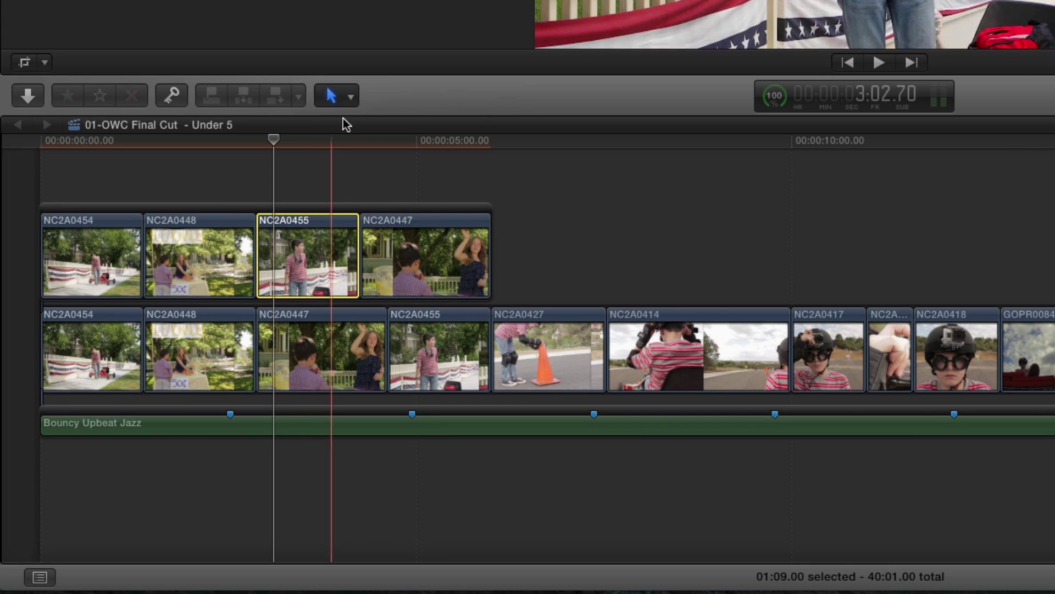
left_click(351, 97)
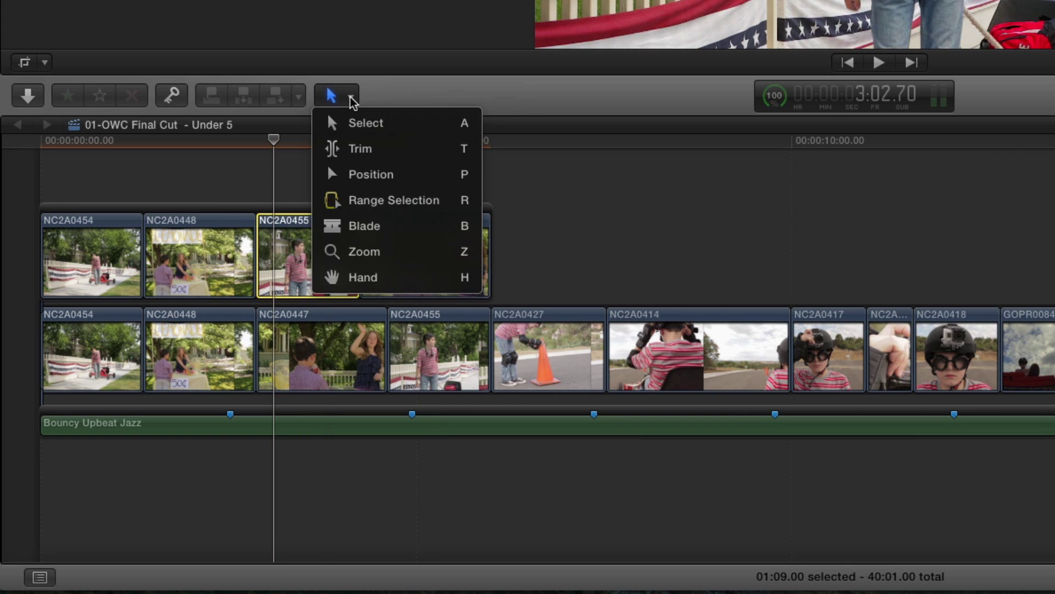
left_click(358, 149)
mouse_move(258, 246)
left_mouse_down()
mouse_move(231, 246)
mouse_move(282, 249)
mouse_move(229, 248)
mouse_move(243, 248)
left_mouse_up()
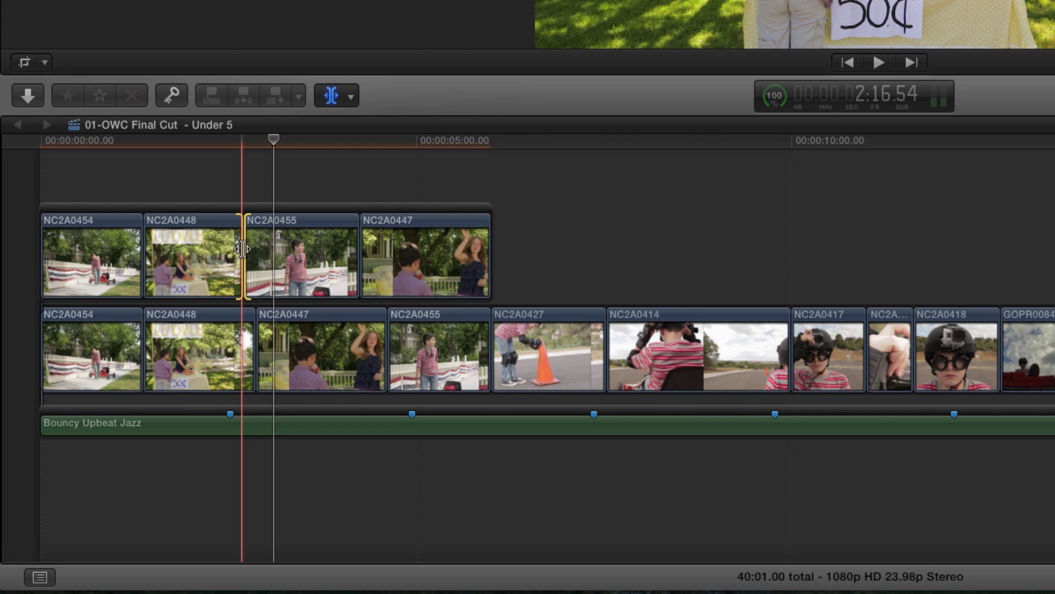
Add a cross dissolve after NC2A0447, lengthen it, and play it back.
key("a")
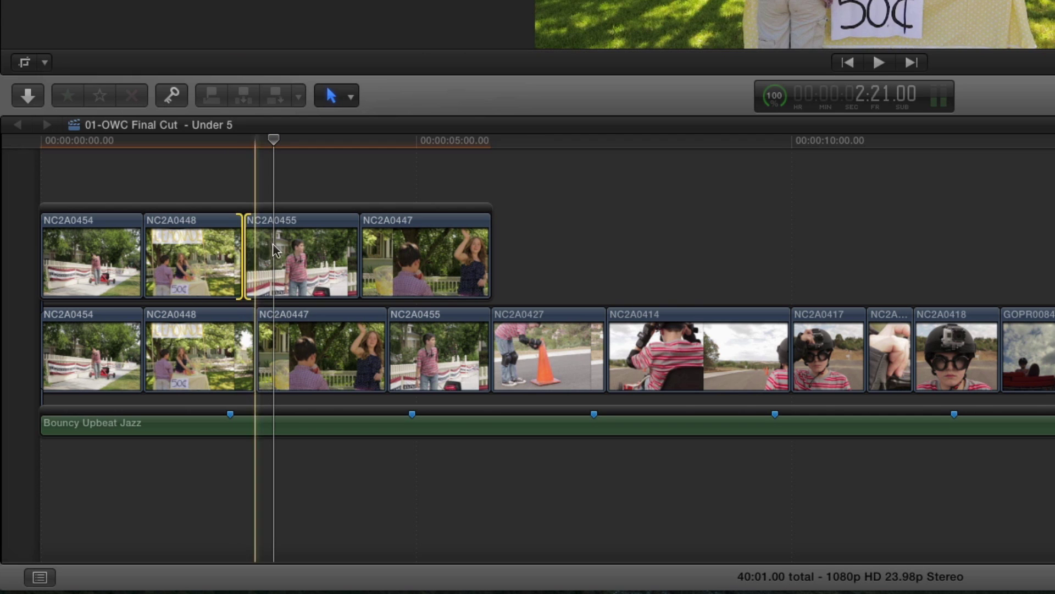
left_click(489, 254)
key("super+t")
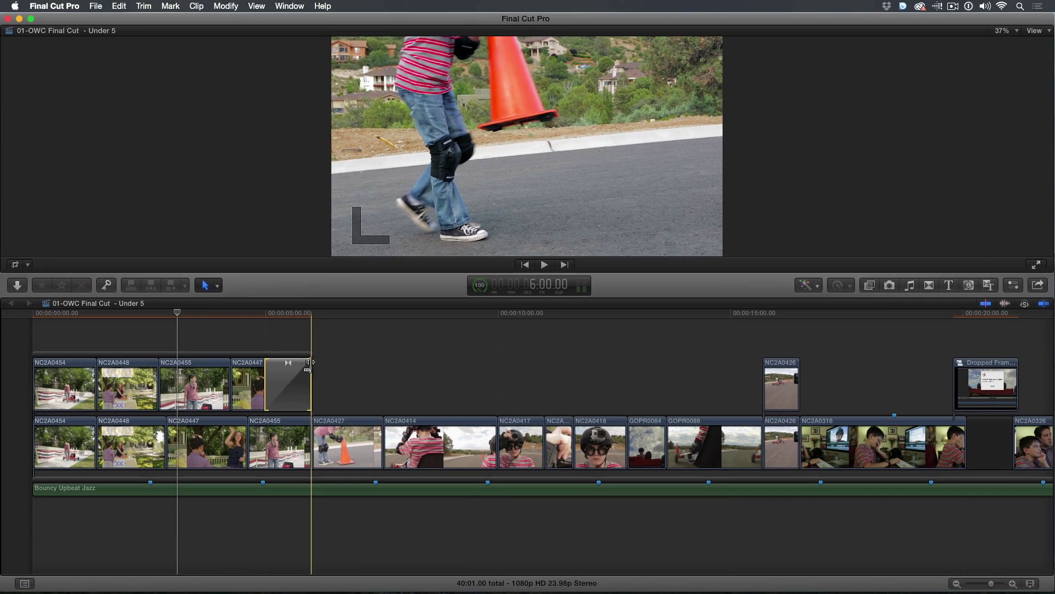
left_click_drag(487, 247, 524, 226)
left_click_drag(332, 366, 358, 366)
key("space")
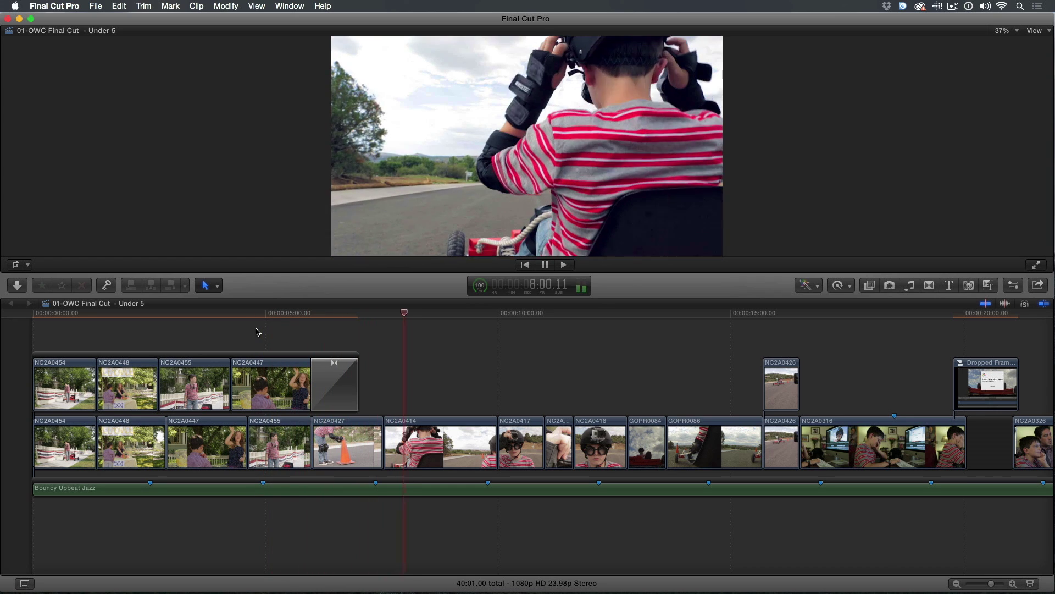
key("space")
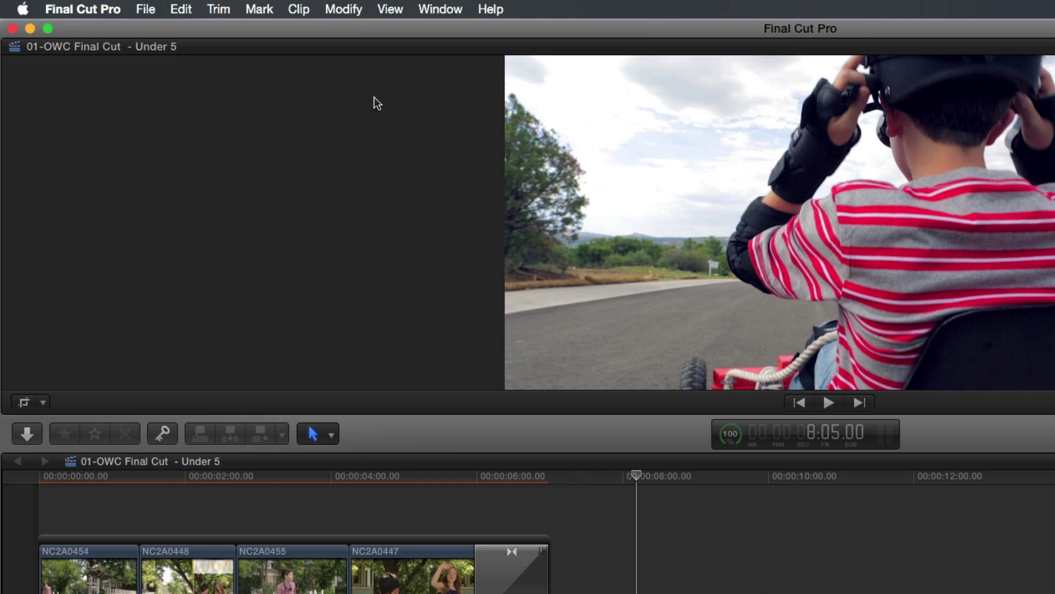
Create an 'Alternate Cut' subrole under the Video role in Edit Roles.
left_click(226, 6)
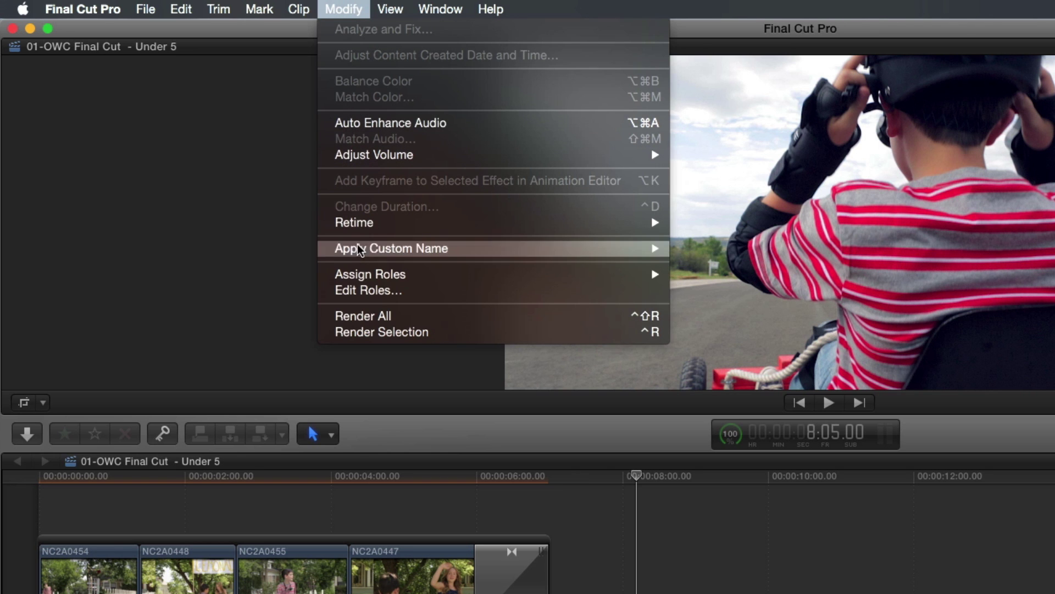
left_click(355, 291)
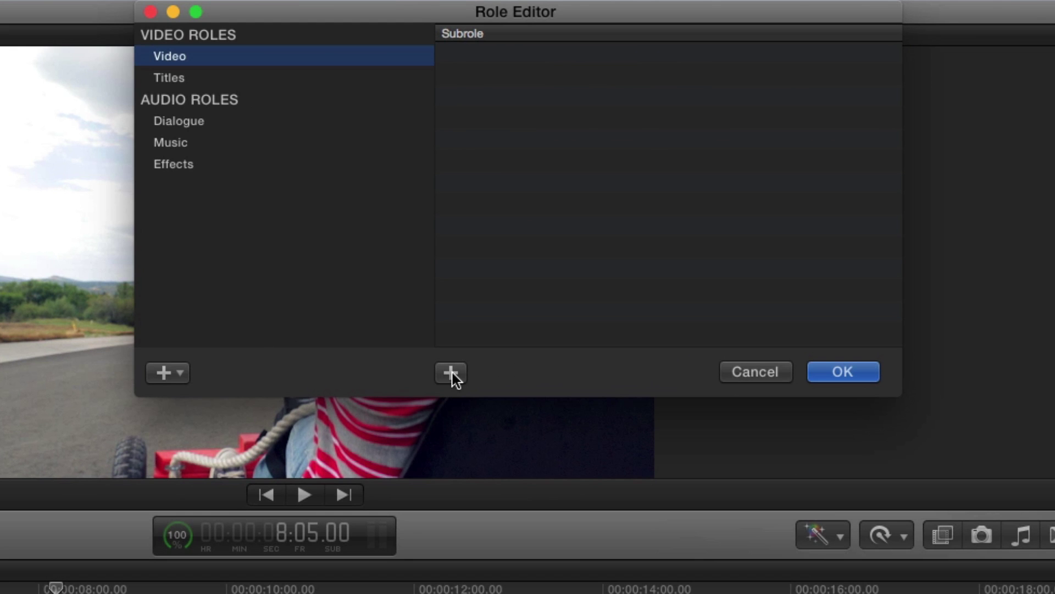
left_click(451, 373)
type("Alternate Cut")
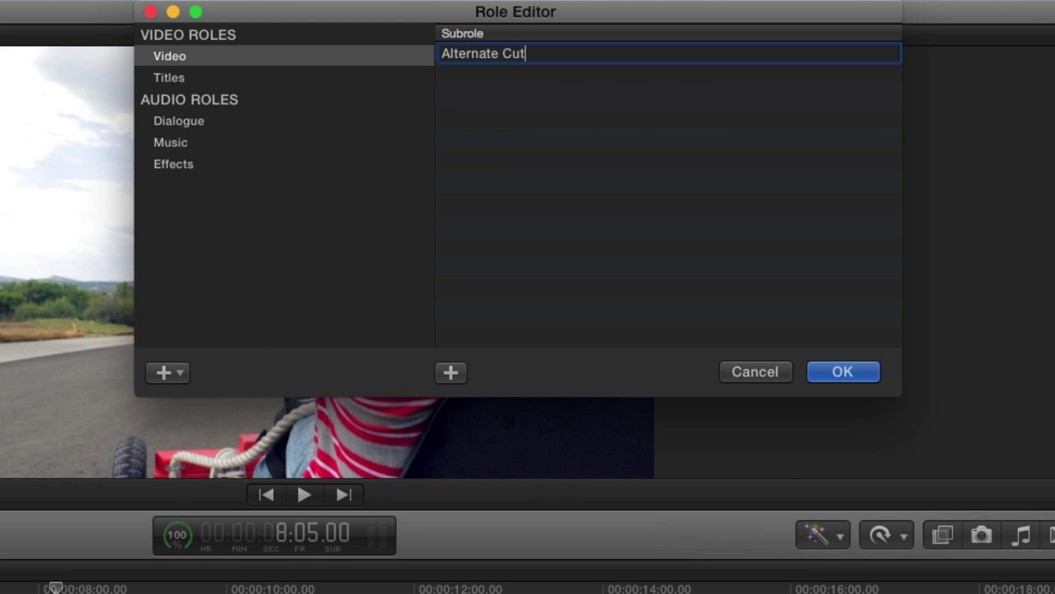
key("Return")
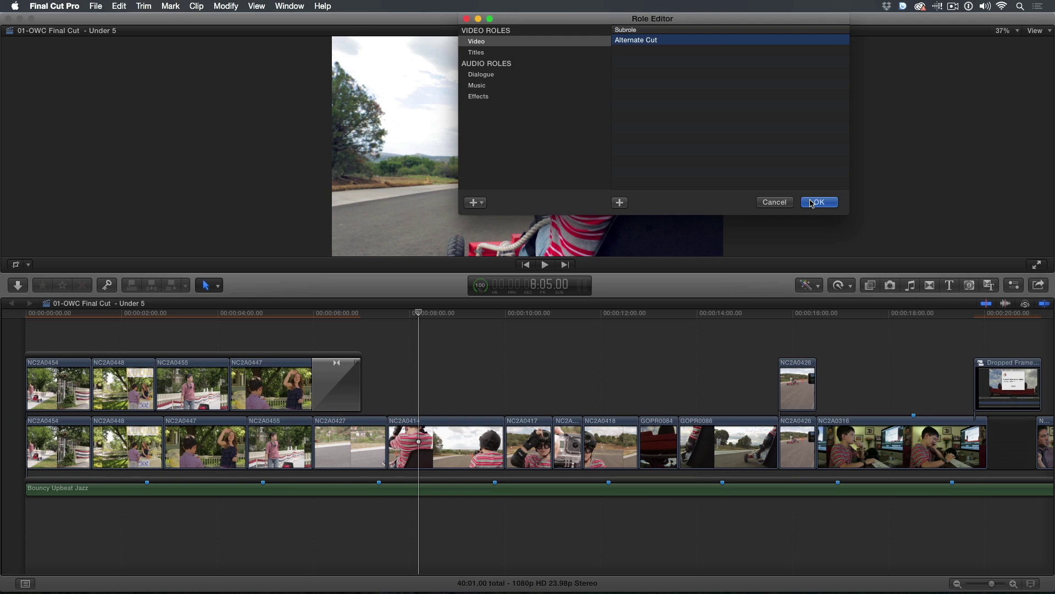
left_click(816, 203)
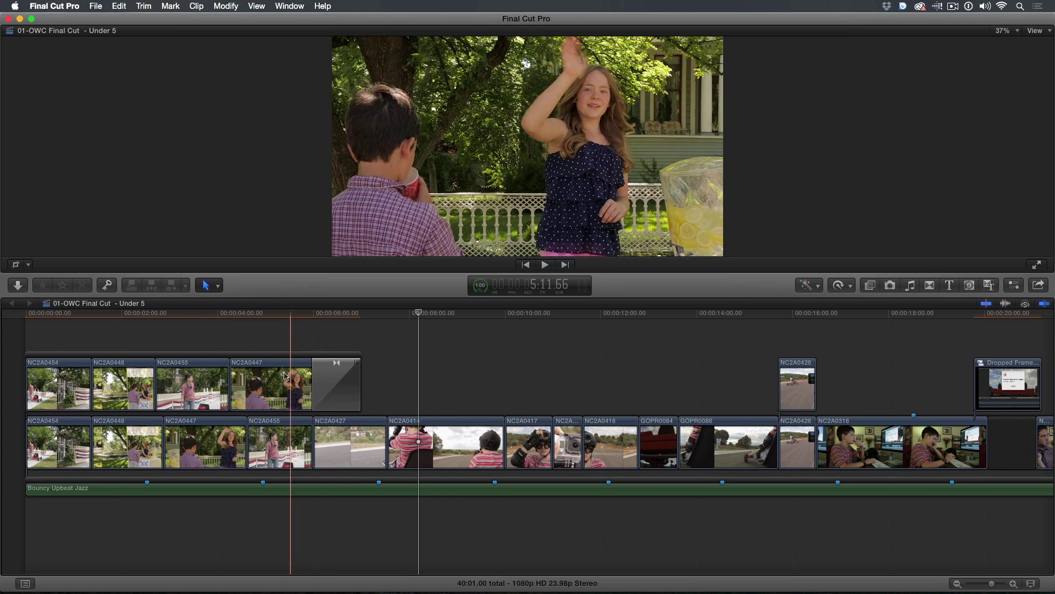
Assign the Alternate Cut role to the four clips of the connected storyline.
left_click(279, 380)
left_click(71, 392, "shift")
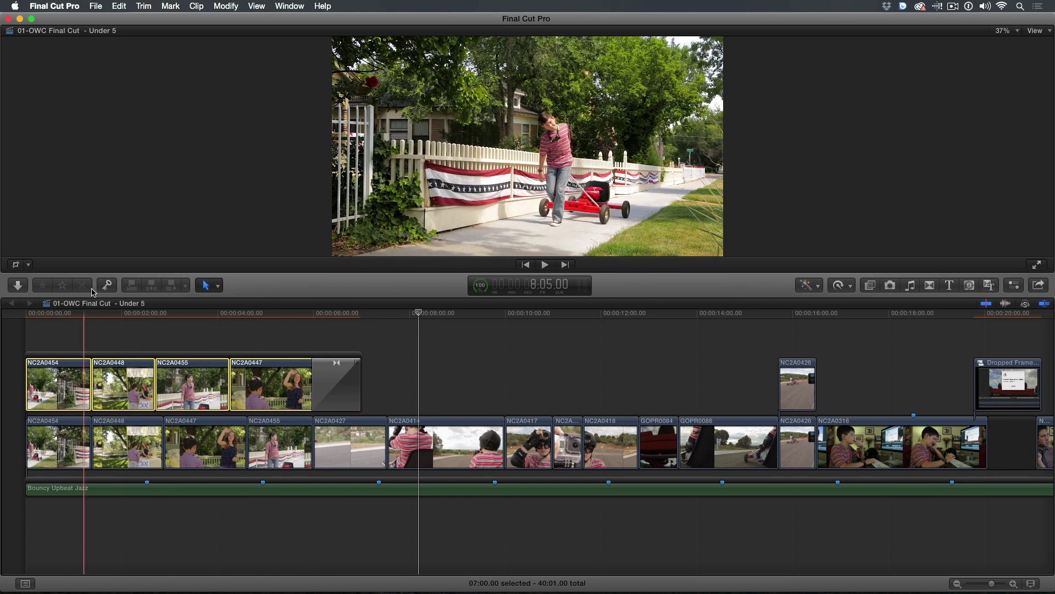
left_click(225, 6)
mouse_move(241, 179)
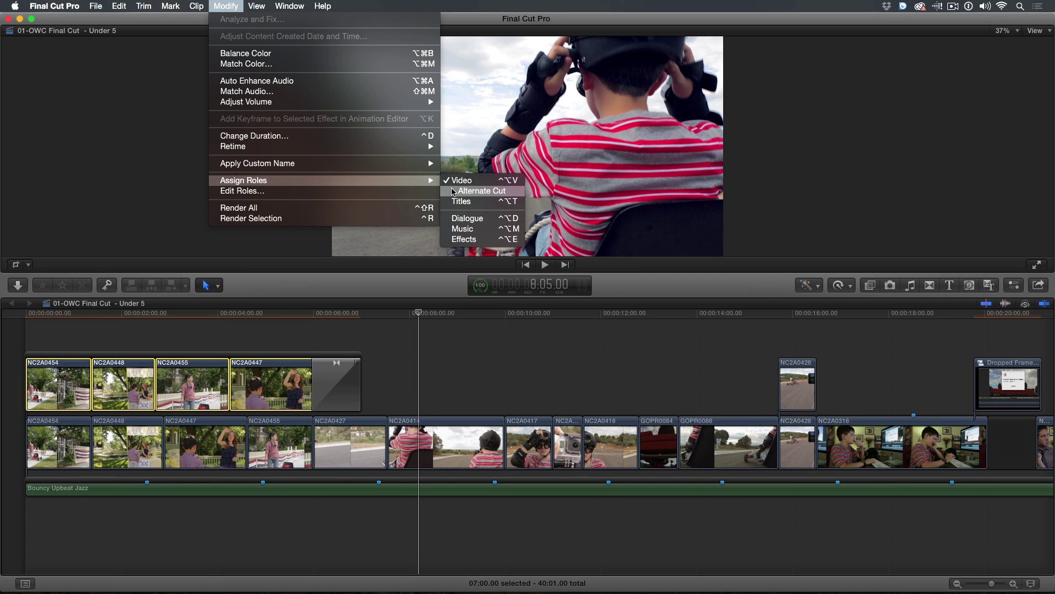
left_click(478, 191)
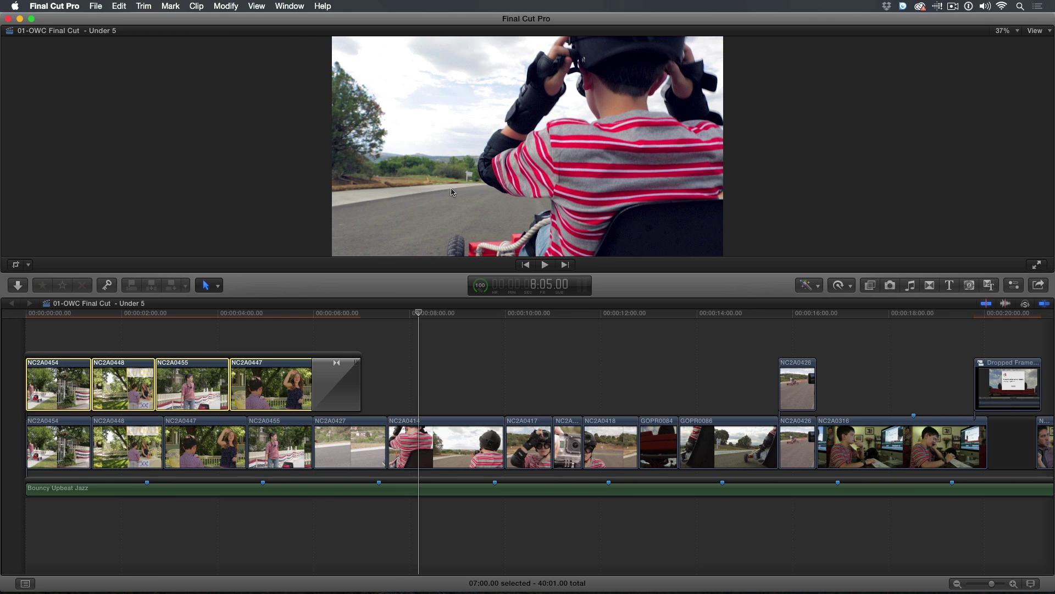
In the Timeline Index Roles list, switch Alternate Cut off and then back on.
key("shift+super+2")
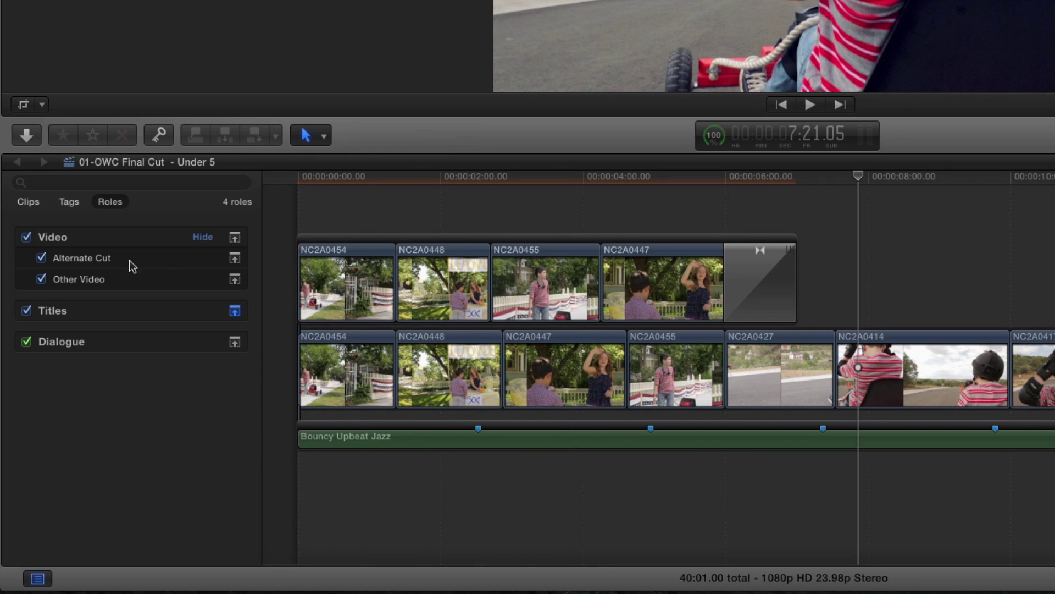
left_click(42, 257)
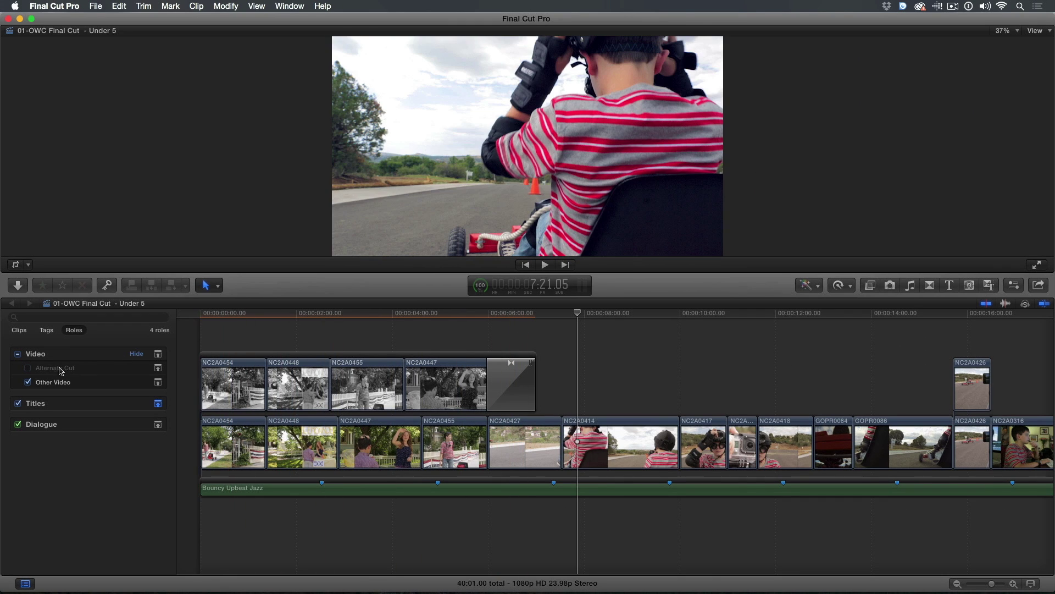
left_click(29, 368)
left_click(199, 320)
key("space")
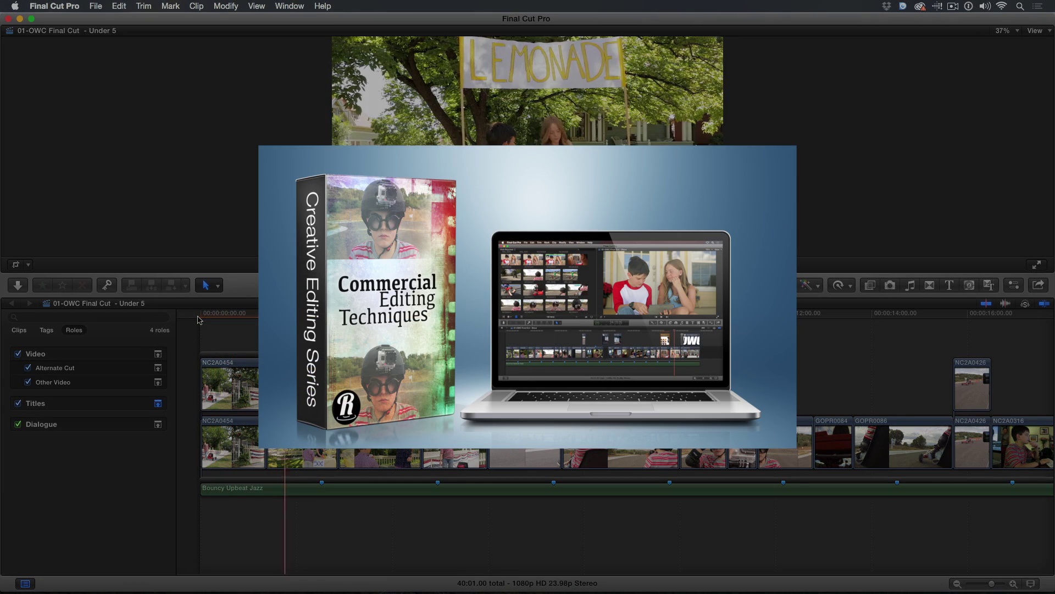